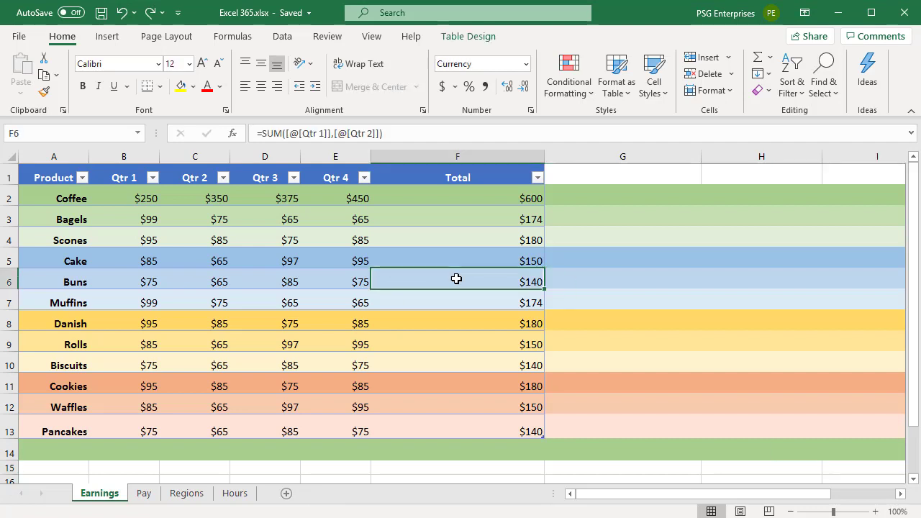
# Replace the Buns total formula in F6 with =MAX(Products[@[Qtr 1]:[Qtr 4]]).
pyautogui.press('F2')
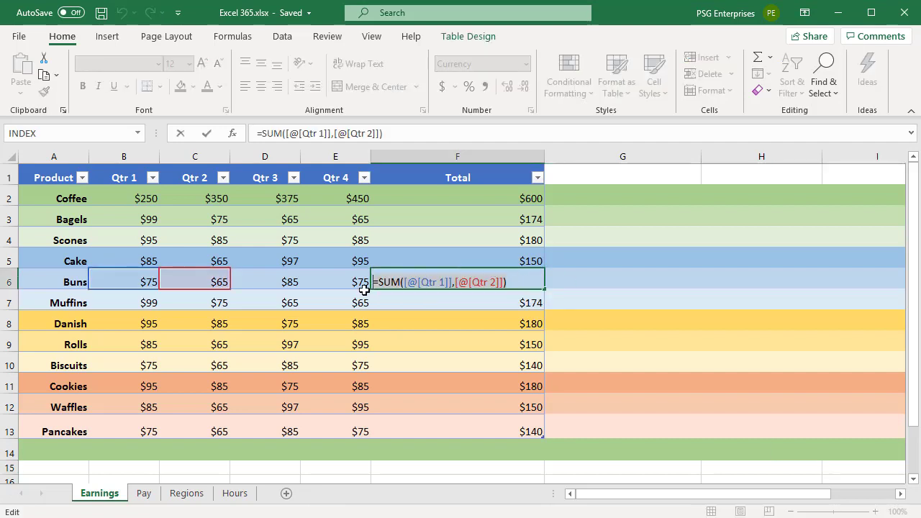
pyautogui.hotkey('shift', 'Home')
pyautogui.write('=')
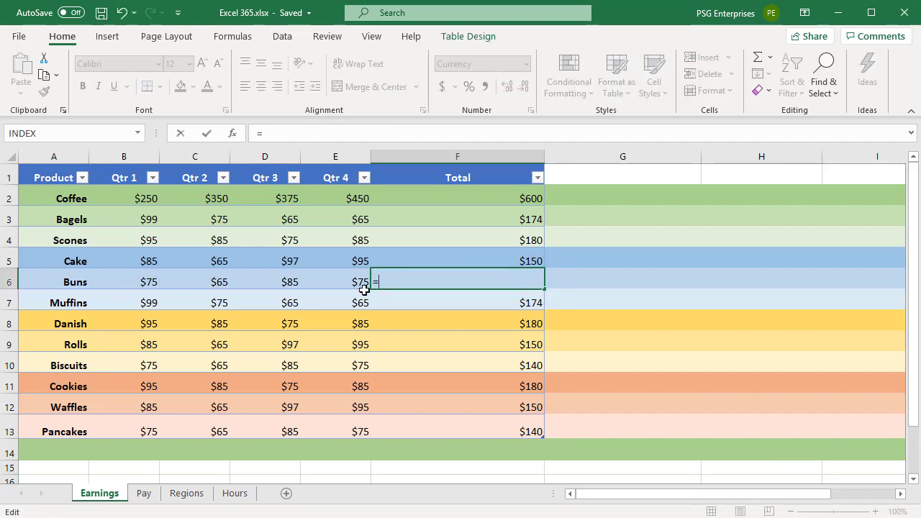
pyautogui.write('MAX')
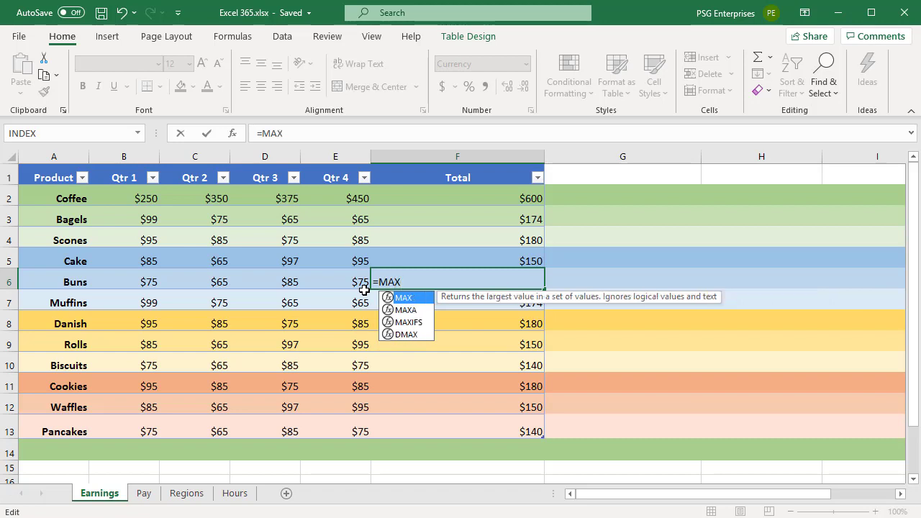
pyautogui.write('(')
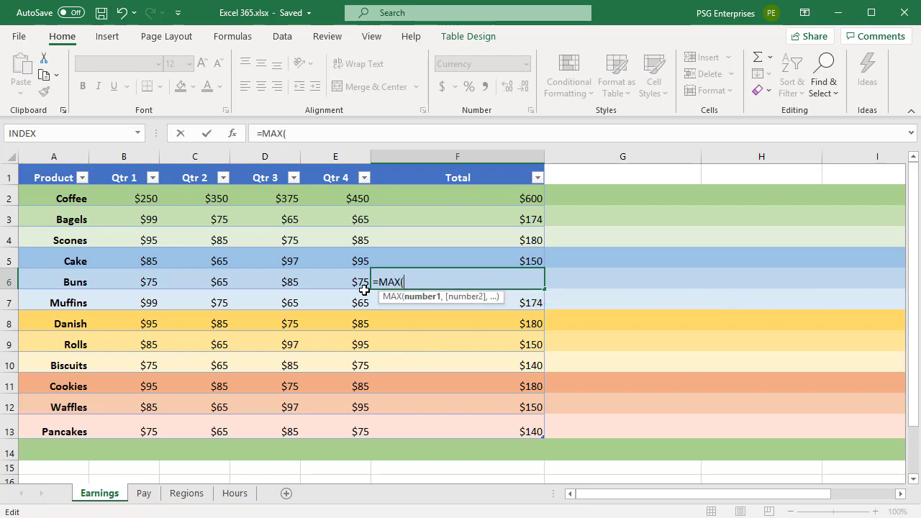
pyautogui.click(152, 286)
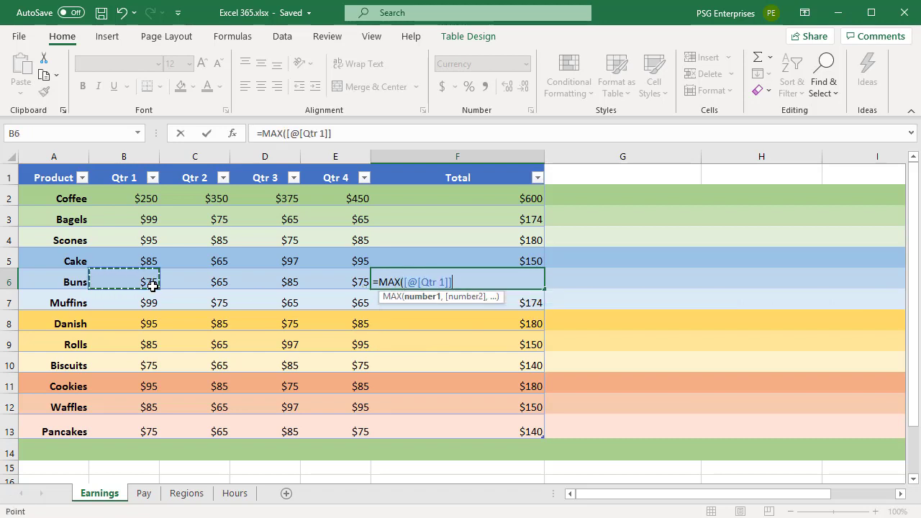
pyautogui.keyDown('shift'); pyautogui.click(323, 281); pyautogui.keyUp('shift')
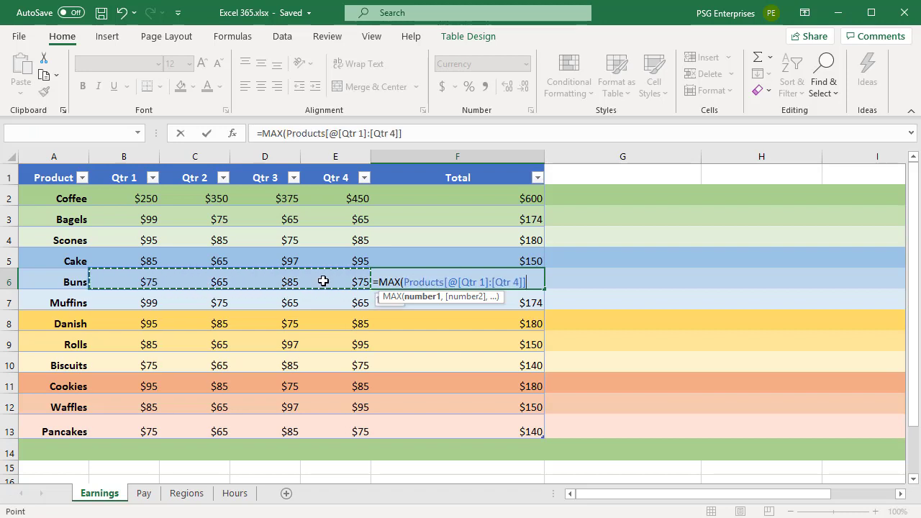
pyautogui.write(')')
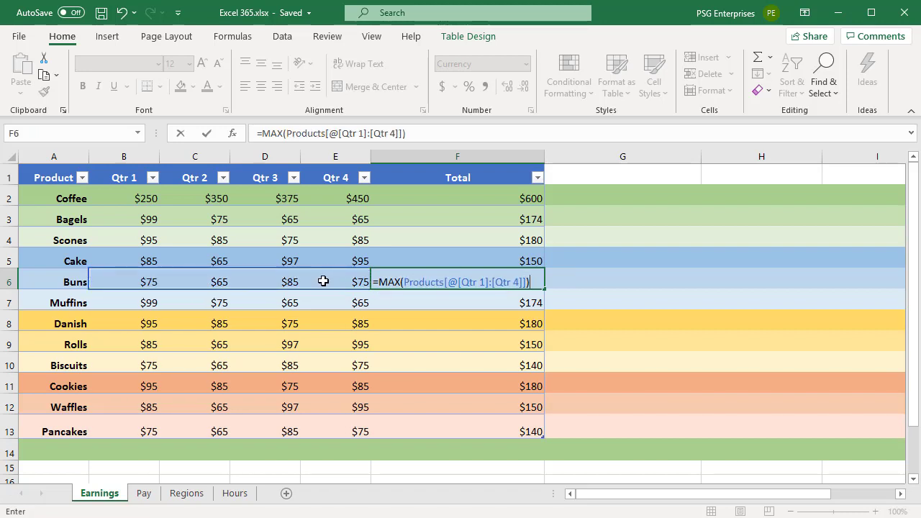
pyautogui.press('Return')
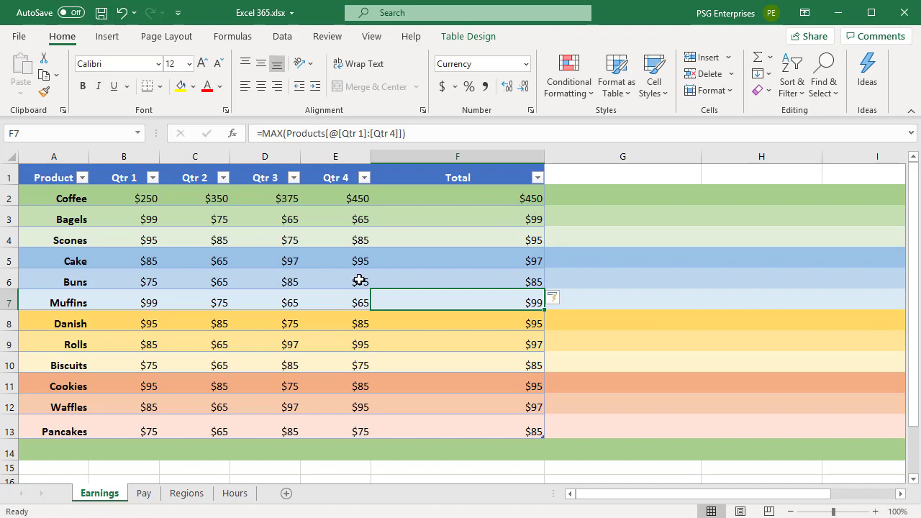
# Undo the automatic calculated-column fill of the MAX formula in the Total column.
pyautogui.click(559, 301)
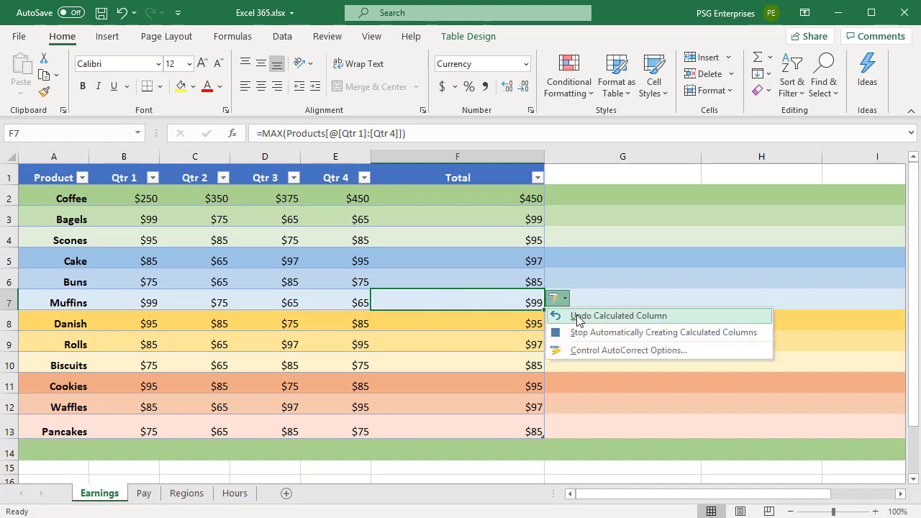
pyautogui.click(578, 315)
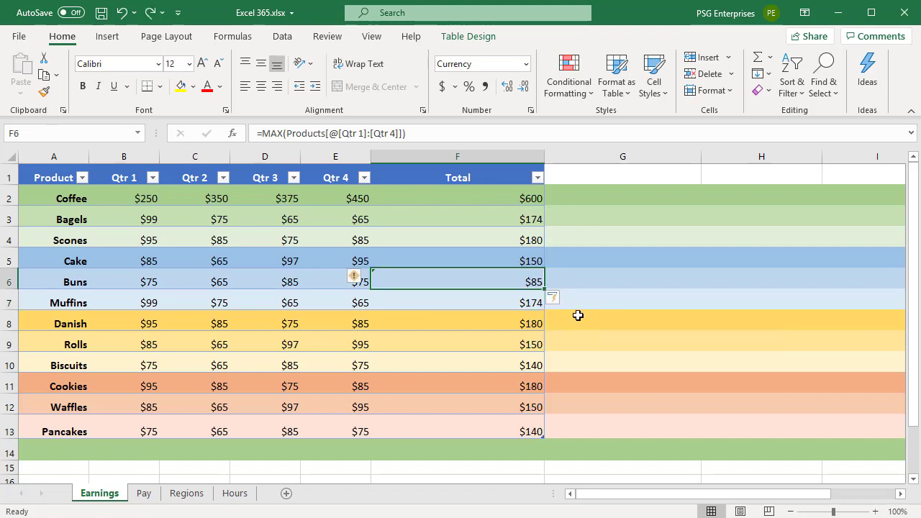
pyautogui.press('Down')
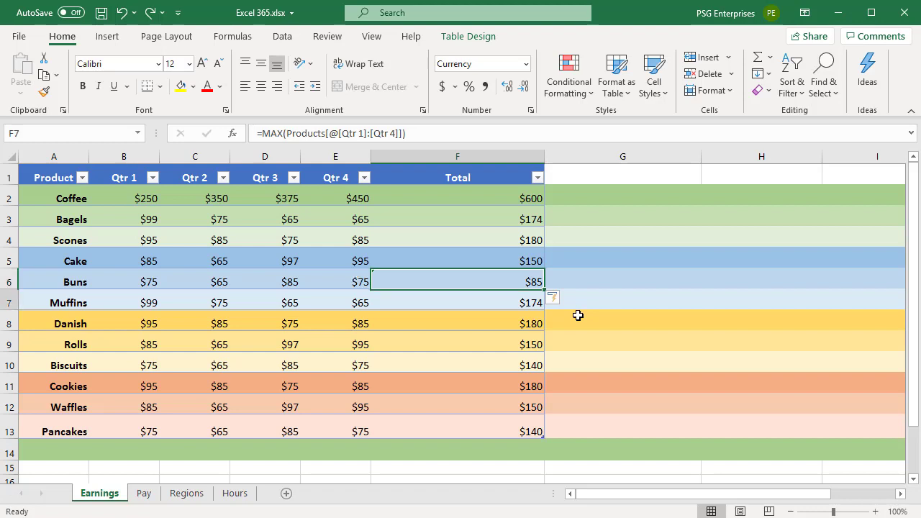
pyautogui.click(591, 275)
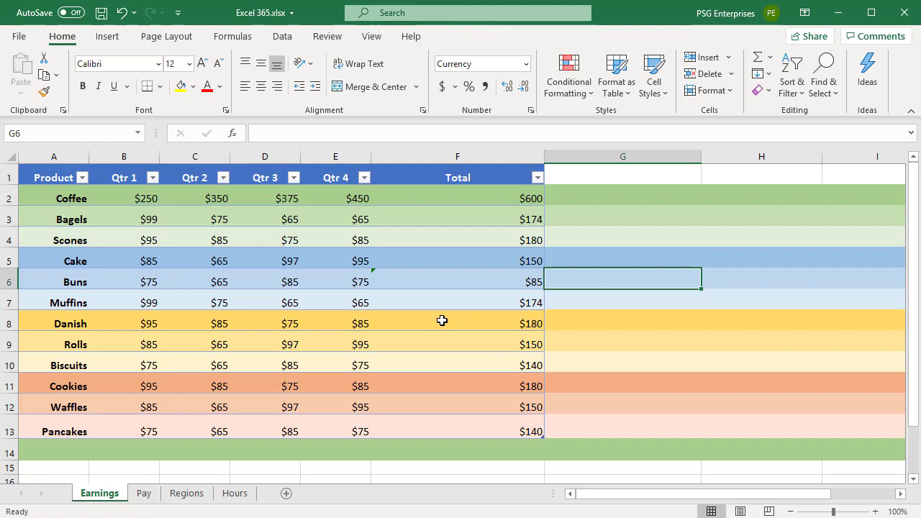
# Extend the Coffee total formula in F2 to =SUM([@[Qtr 1]],[@[Qtr 2]],[@[Qtr 3]]).
pyautogui.click(436, 199)
pyautogui.doubleClick(436, 198)
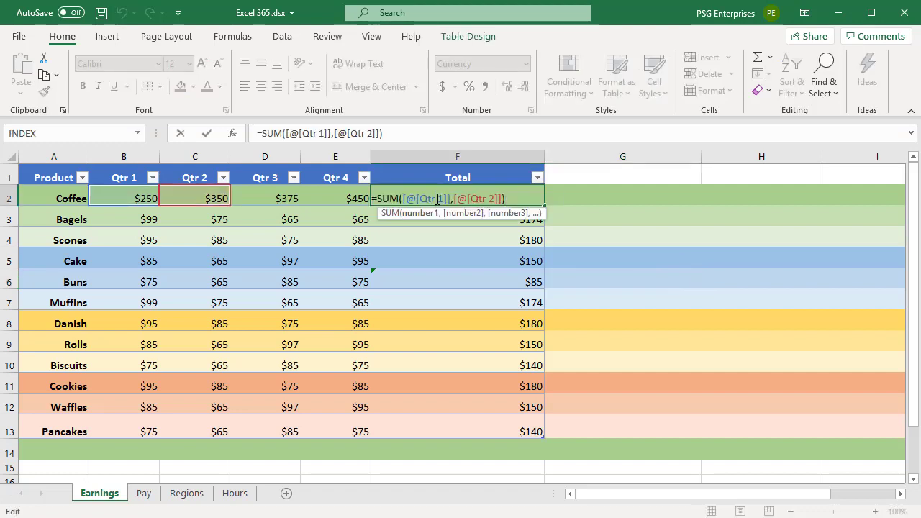
pyautogui.click(507, 199)
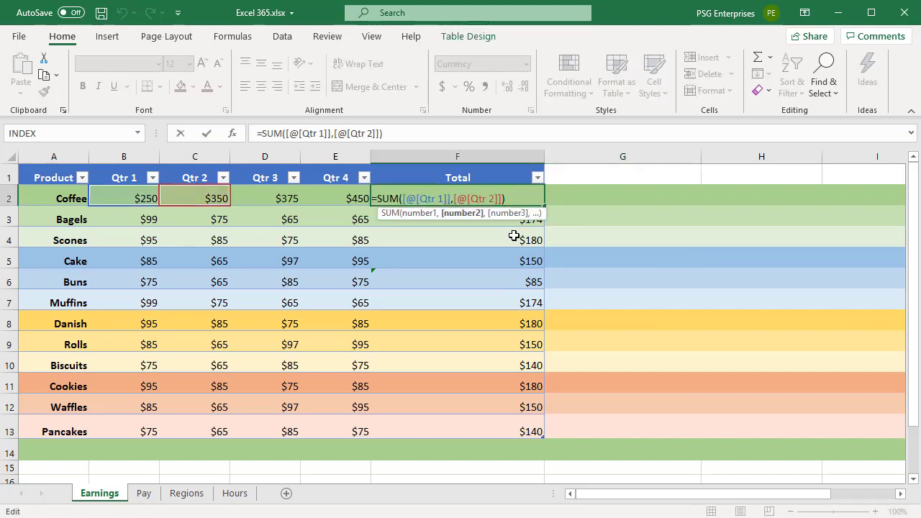
pyautogui.write(',')
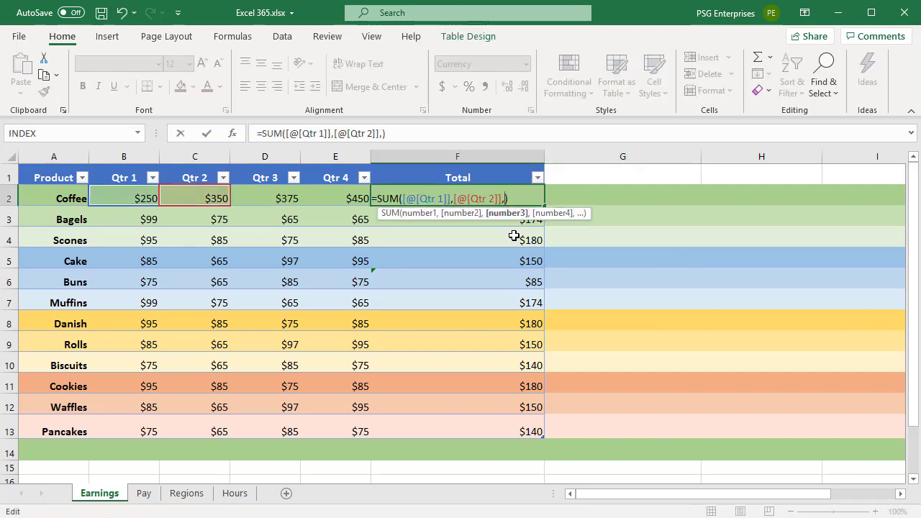
pyautogui.click(260, 199)
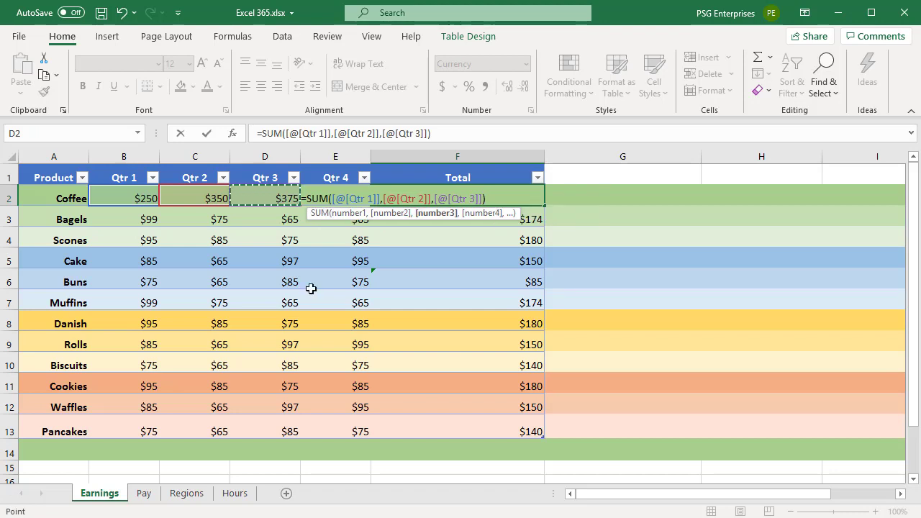
pyautogui.press('Return')
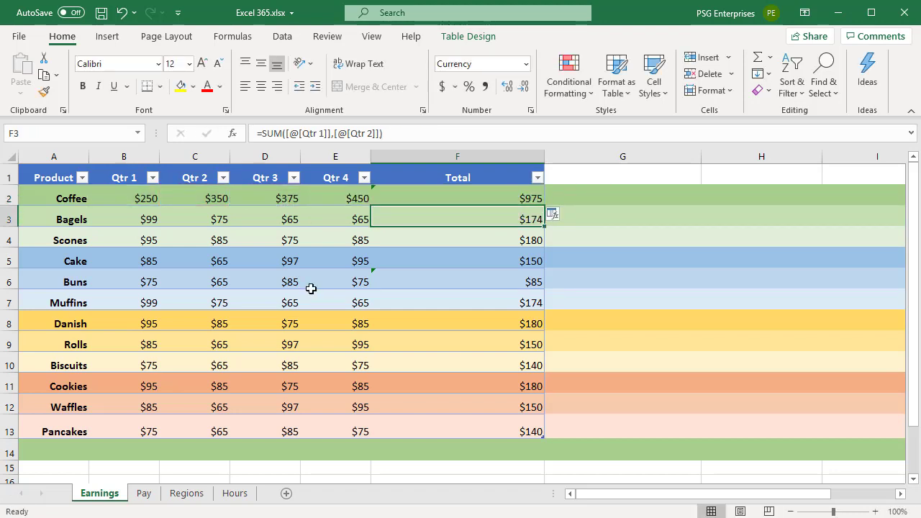
# View the option for overwriting all cells in the Total column with the edited formula, and dismiss it without applying.
pyautogui.click(552, 215)
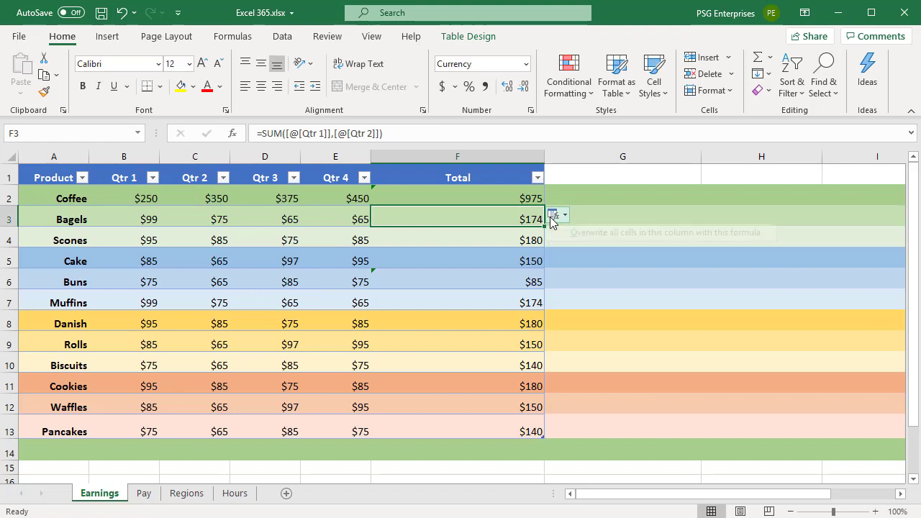
pyautogui.click(508, 240)
pyautogui.click(504, 222)
pyautogui.click(591, 213)
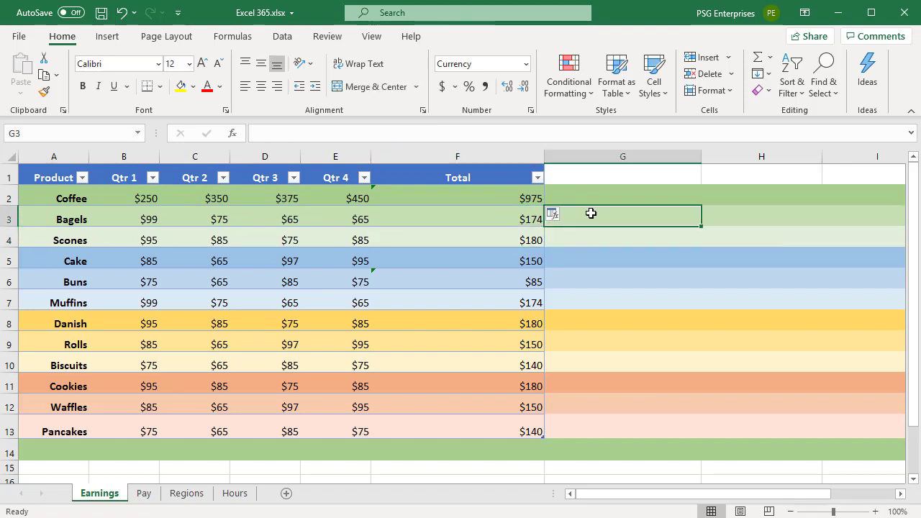
pyautogui.click(592, 238)
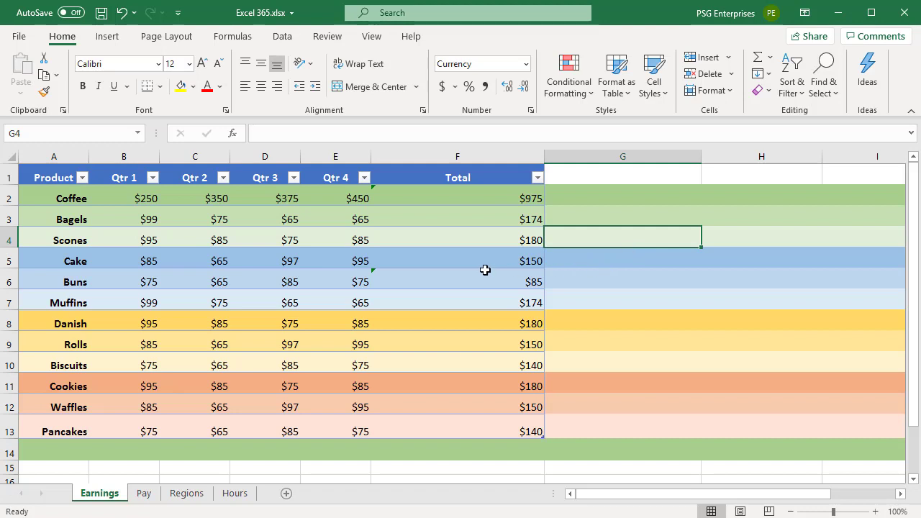
# Restore the inconsistent Total cells F6 and F2 to the calculated column formula.
pyautogui.click(388, 278)
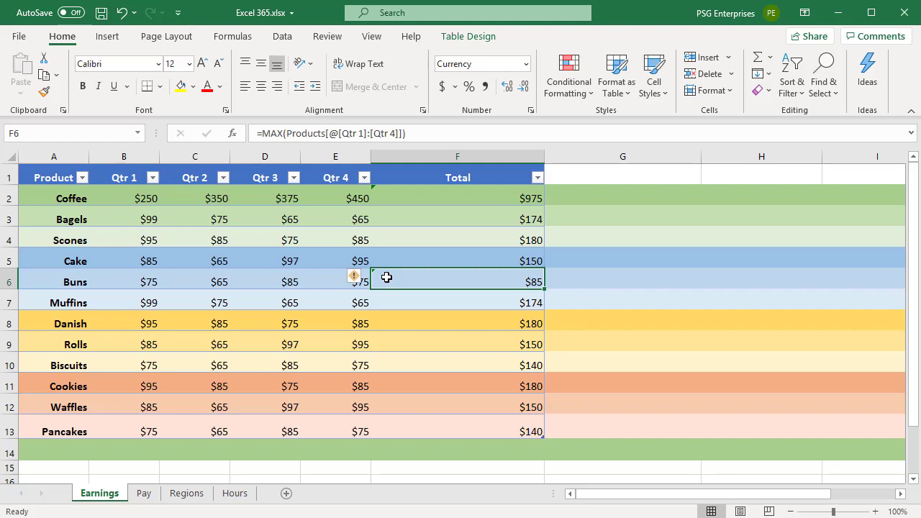
pyautogui.click(352, 278)
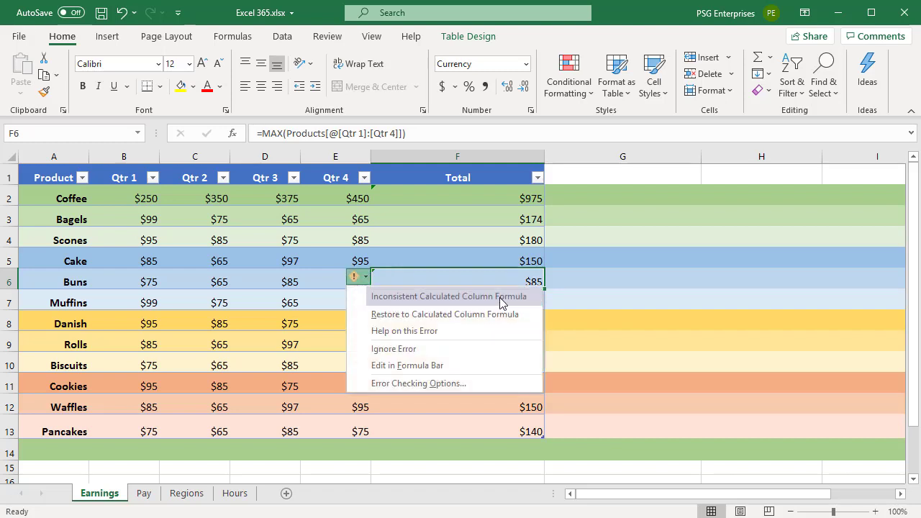
pyautogui.click(447, 315)
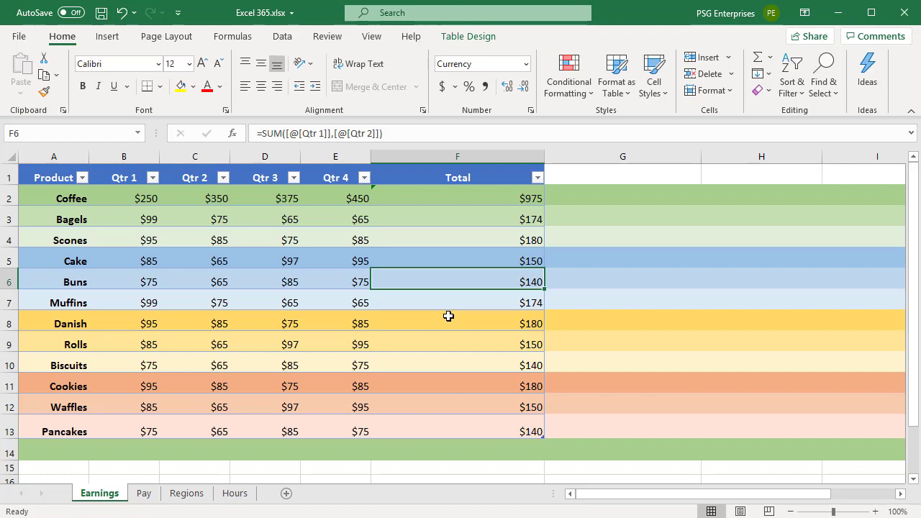
pyautogui.click(375, 189)
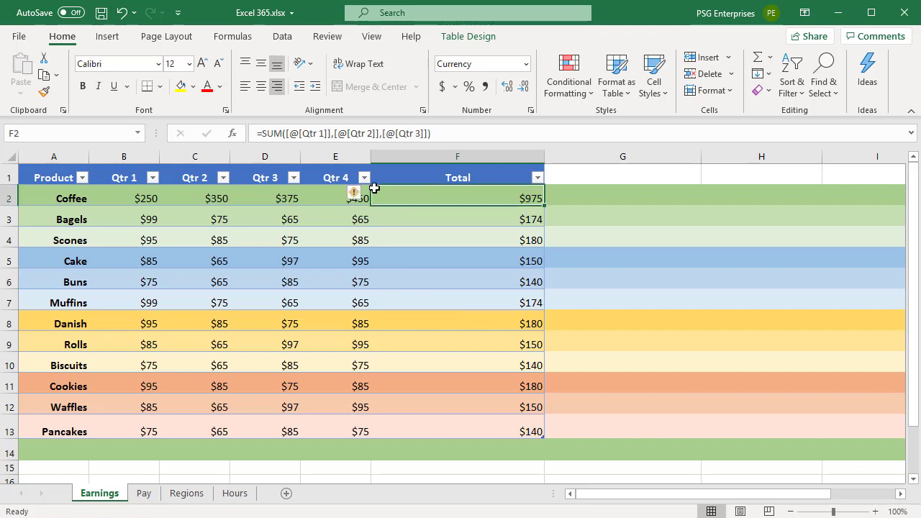
pyautogui.click(360, 198)
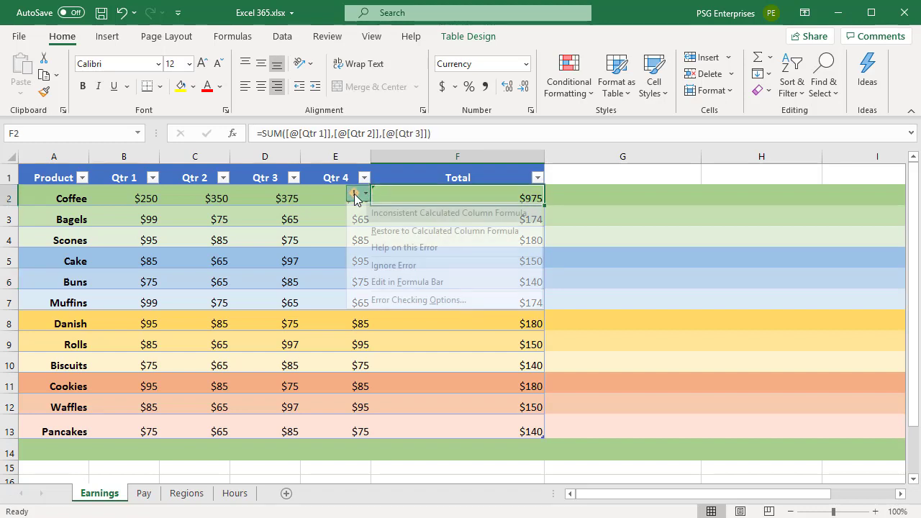
pyautogui.click(380, 229)
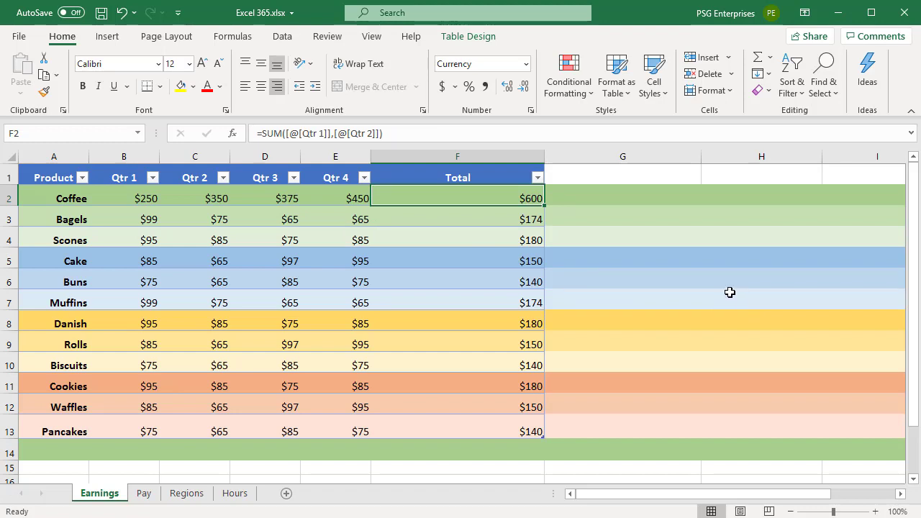
# Replace the Scones total formula in F4 with the fixed value 175.
pyautogui.click(477, 238)
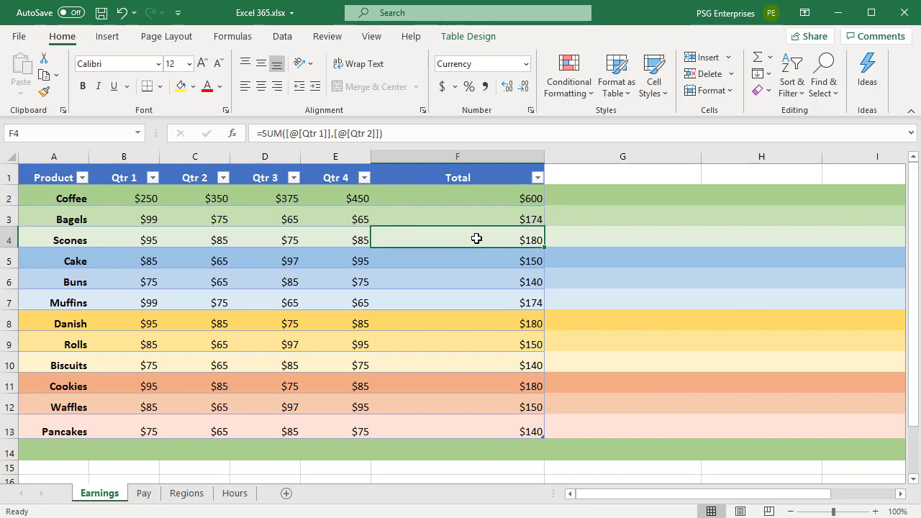
pyautogui.doubleClick(477, 239)
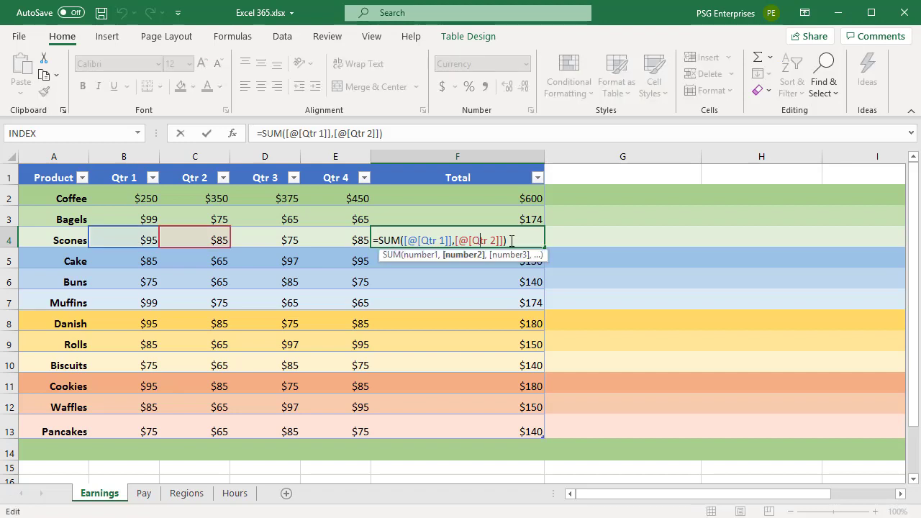
pyautogui.moveTo(507, 241); pyautogui.dragTo(378, 239)
pyautogui.write('1')
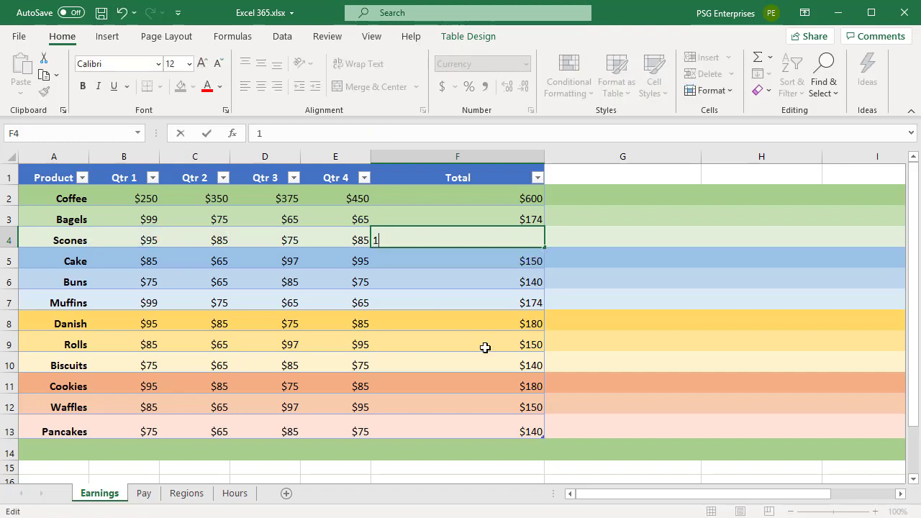
pyautogui.write('75')
pyautogui.press('Return')
# Restore the Scones total in F4 to the calculated column formula.
pyautogui.click(373, 229)
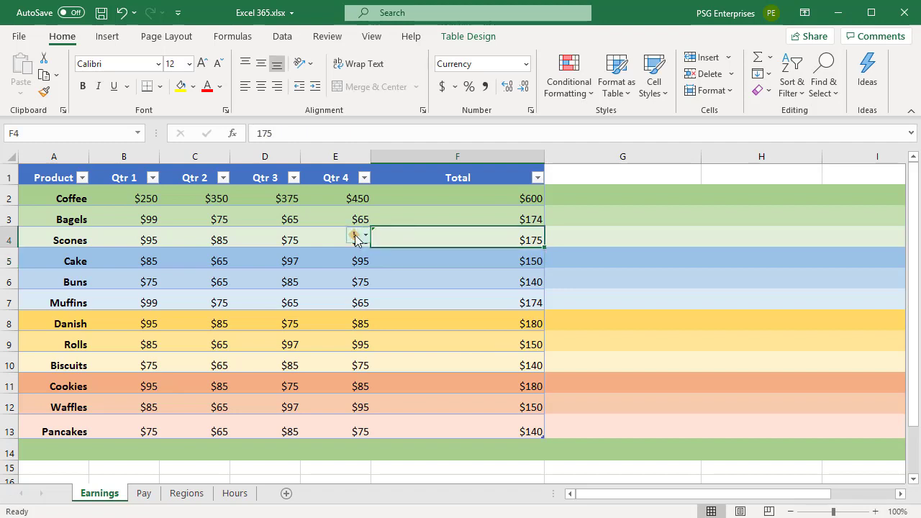
pyautogui.click(356, 238)
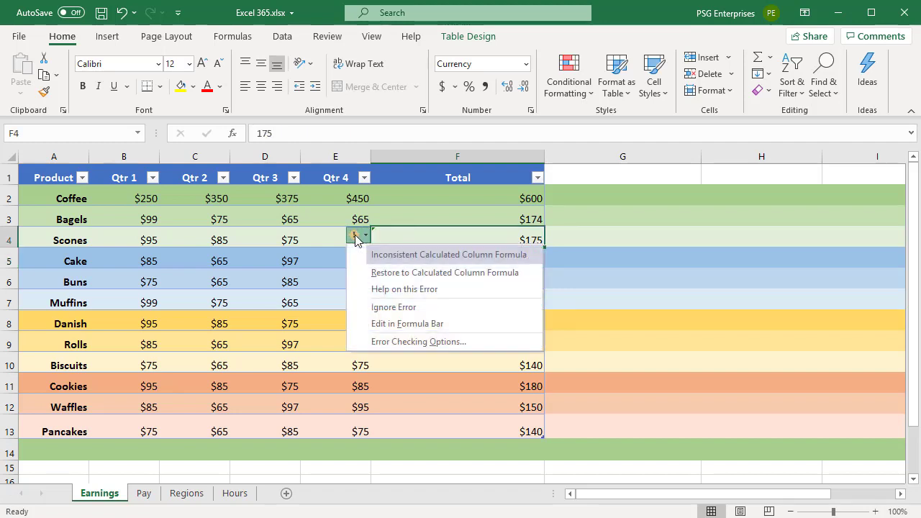
pyautogui.click(381, 274)
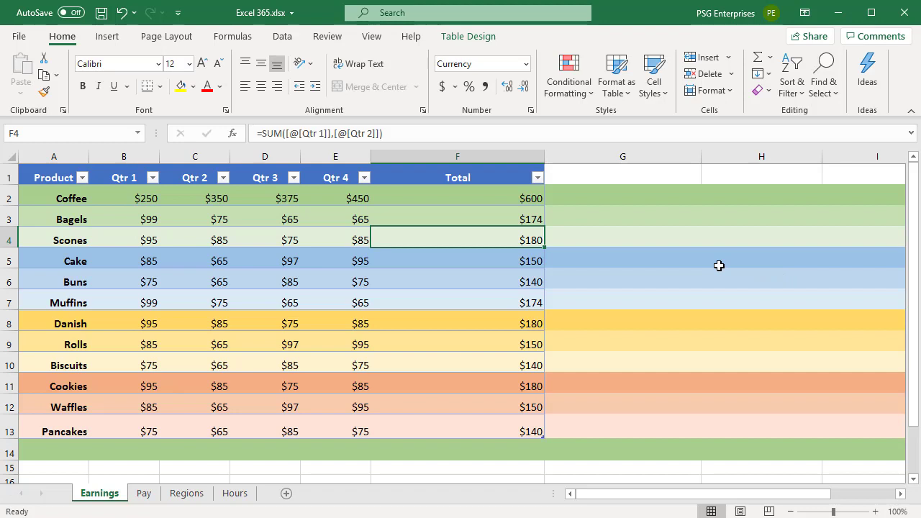
# Add Qtr 3 and Qtr 4 to the Scones total formula in F4 so it sums all four quarters.
pyautogui.doubleClick(477, 237)
pyautogui.write(',')
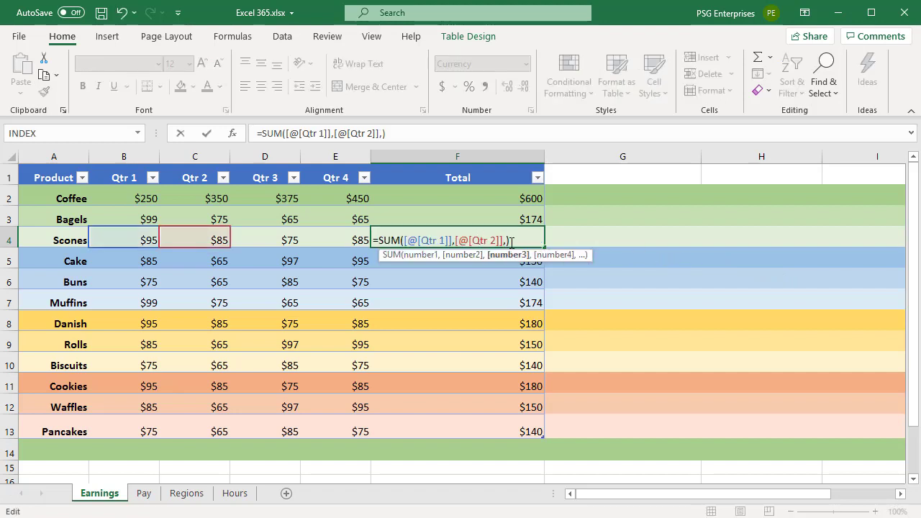
pyautogui.click(264, 238)
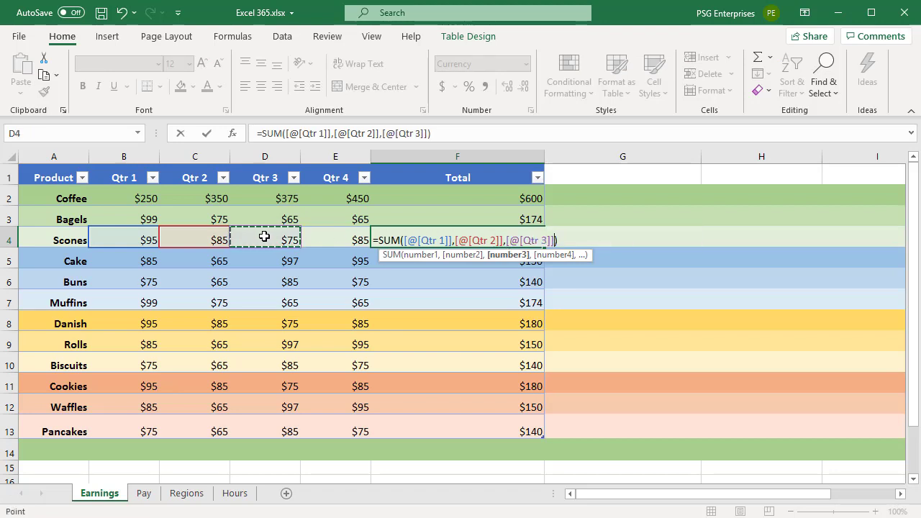
pyautogui.write(',')
pyautogui.click(335, 239)
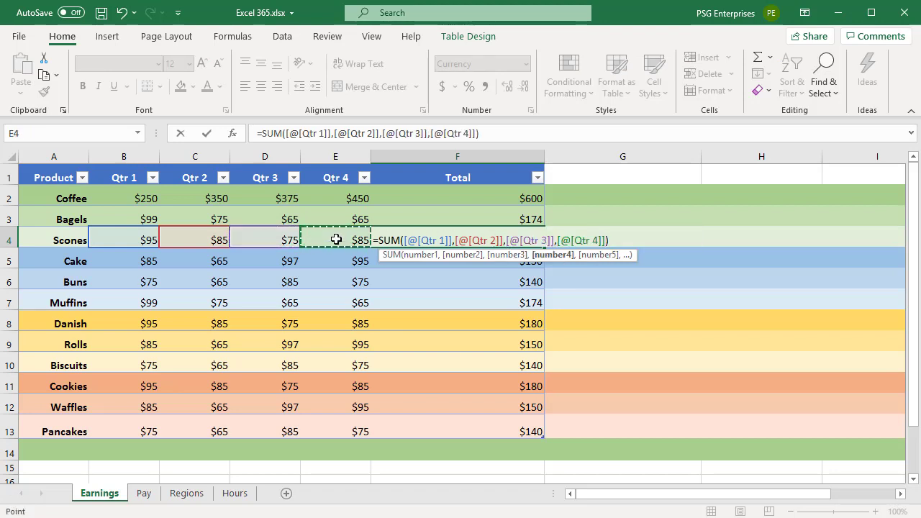
pyautogui.press('Return')
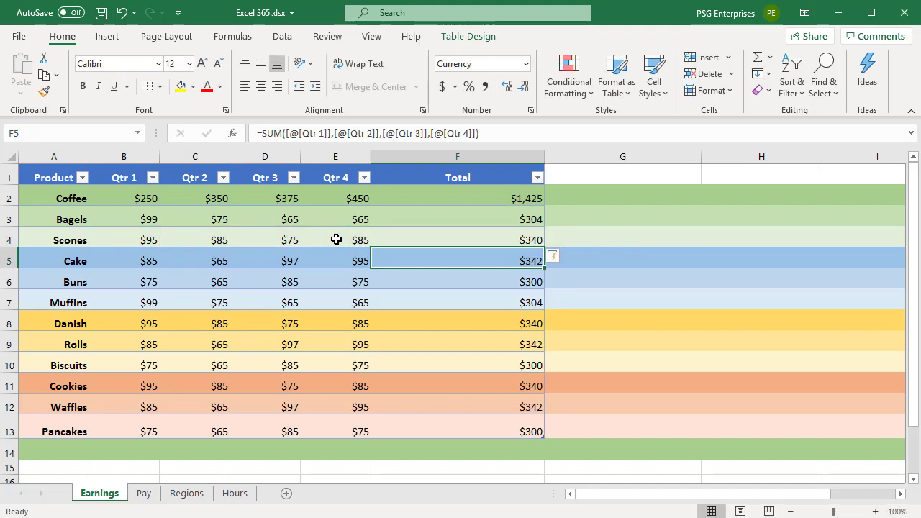
# Undo the automatic fill of the Total column, and view the inconsistent-formula options for F4 without choosing any.
pyautogui.click(119, 13)
pyautogui.click(353, 234)
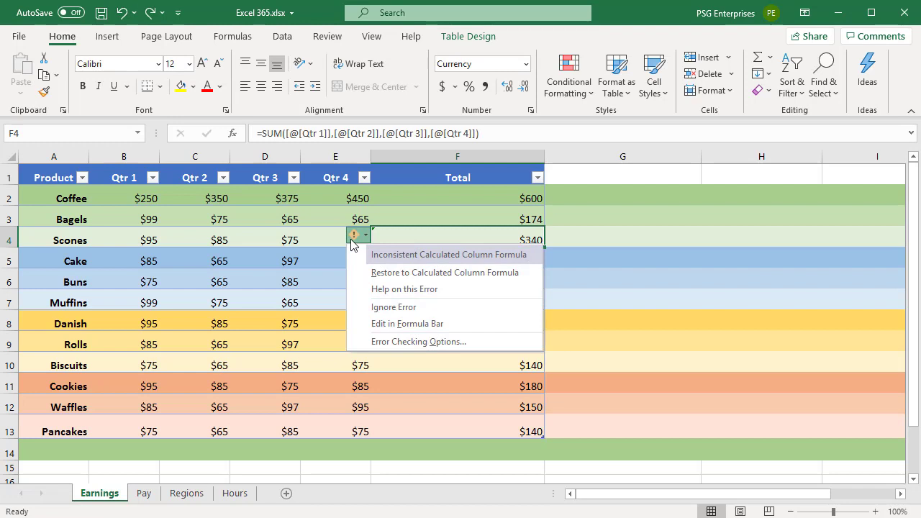
pyautogui.click(597, 240)
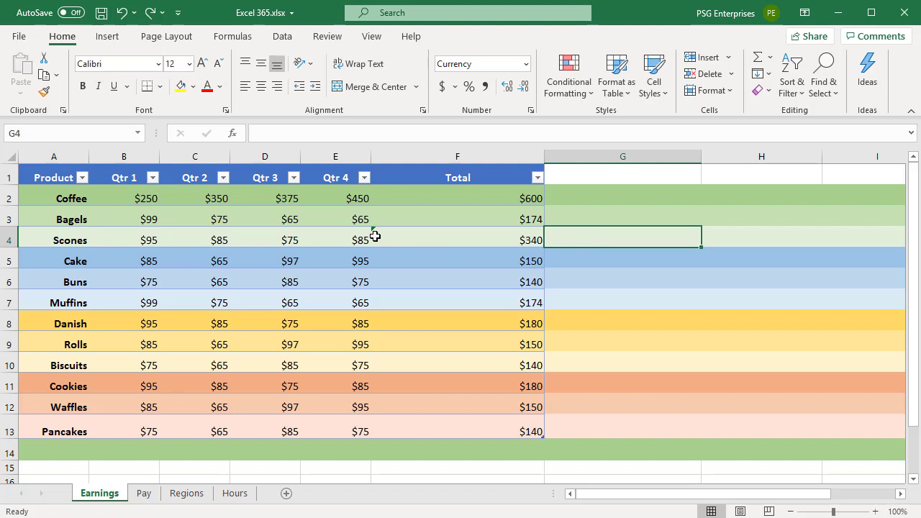
# Add Qtr 3 as a third argument to the Cake total formula in F5.
pyautogui.click(450, 263)
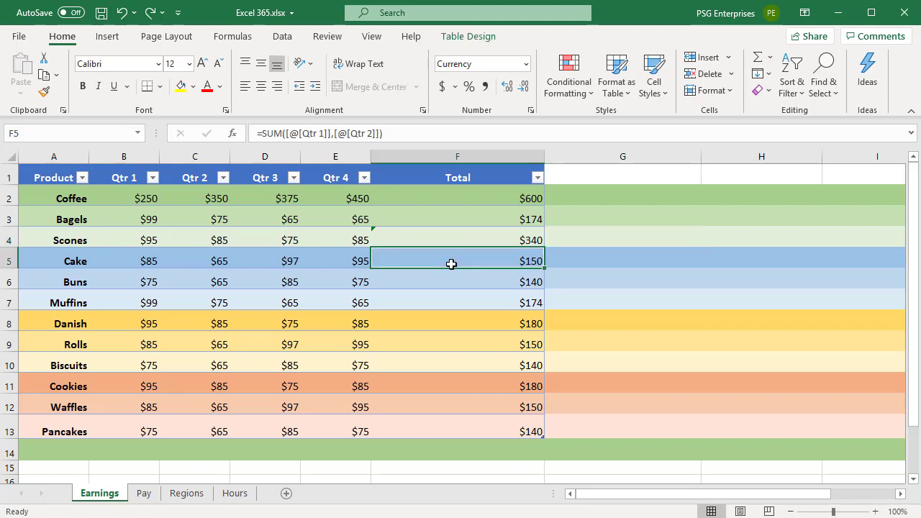
pyautogui.doubleClick(450, 263)
pyautogui.click(505, 262)
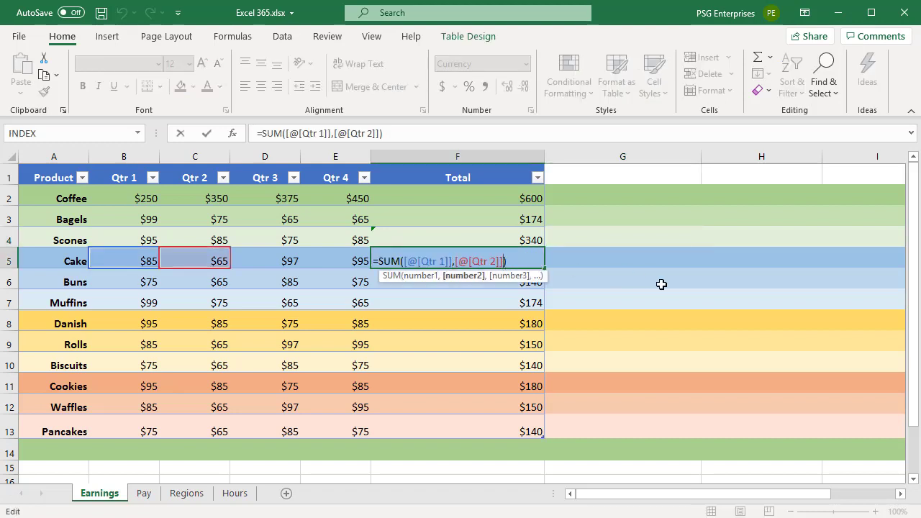
pyautogui.write(',')
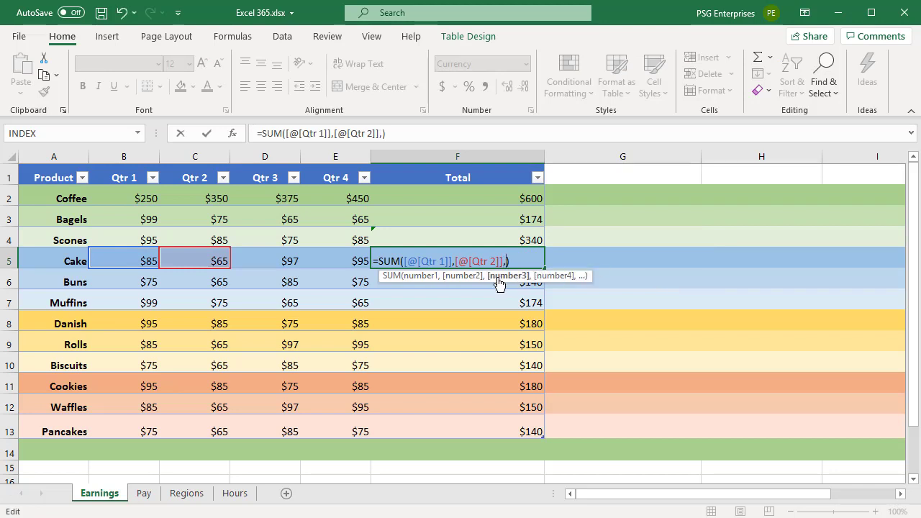
pyautogui.click(269, 262)
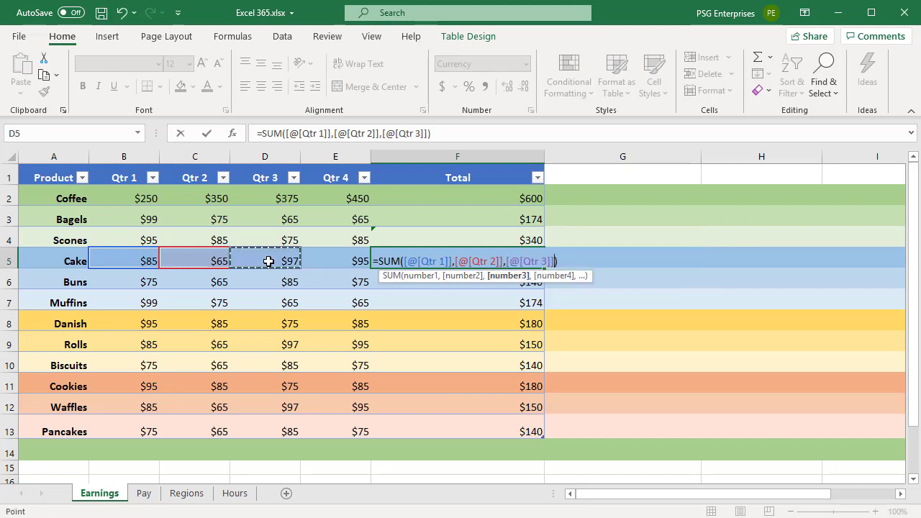
pyautogui.hotkey('ctrl', 'Return')
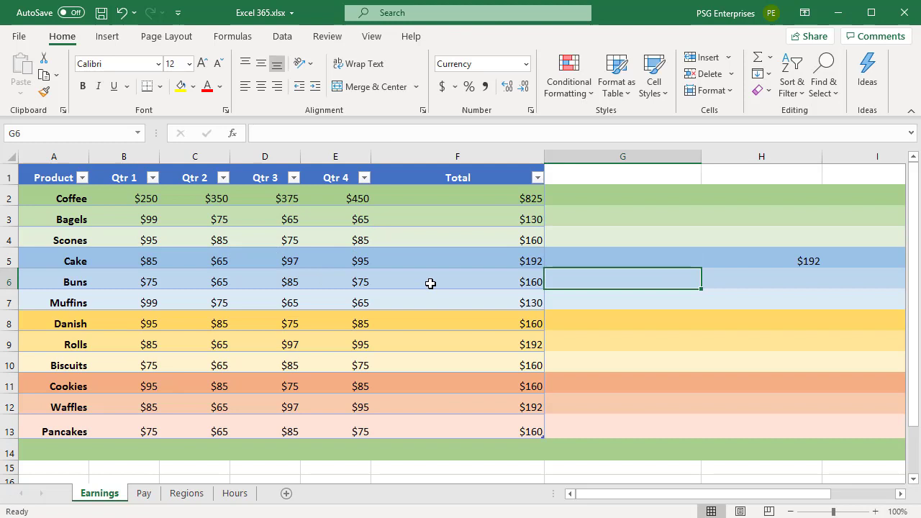
# Delete the Buns total formula in F6, leaving the cell empty.
pyautogui.click(430, 283)
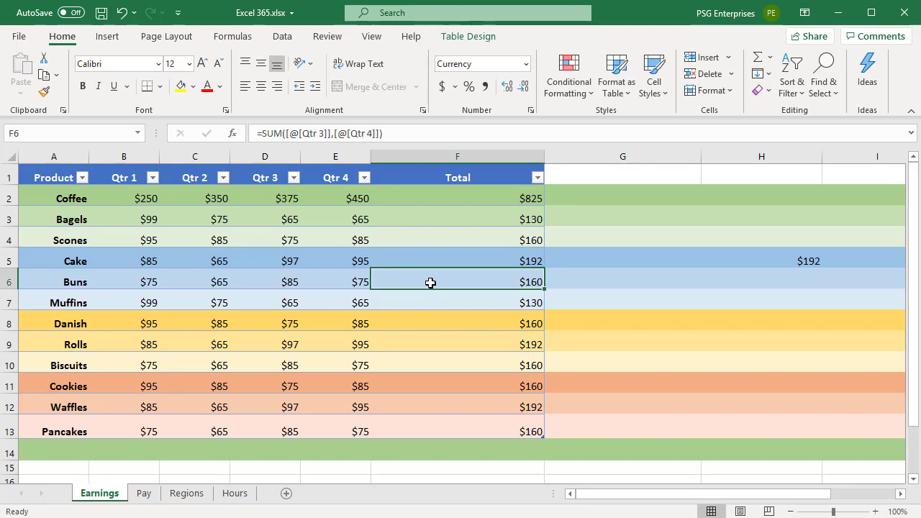
pyautogui.doubleClick(430, 283)
pyautogui.moveTo(507, 282); pyautogui.dragTo(375, 281)
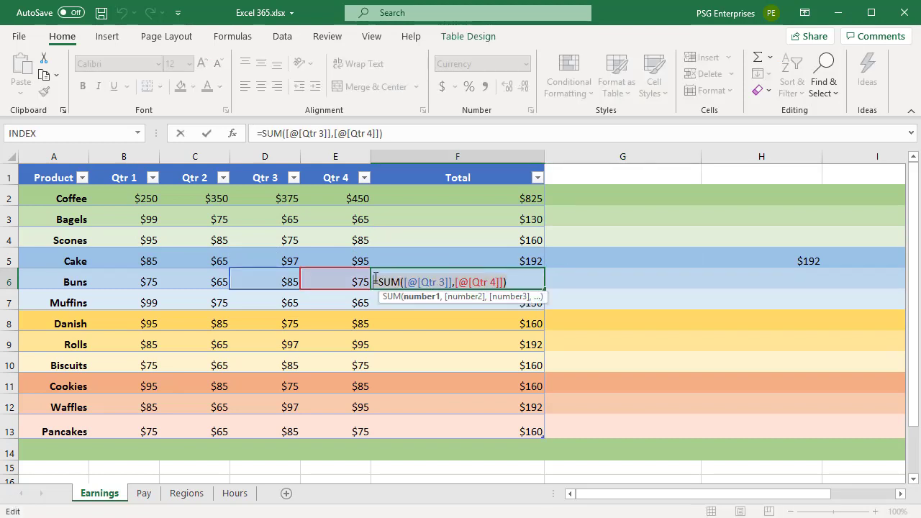
pyautogui.press('Delete')
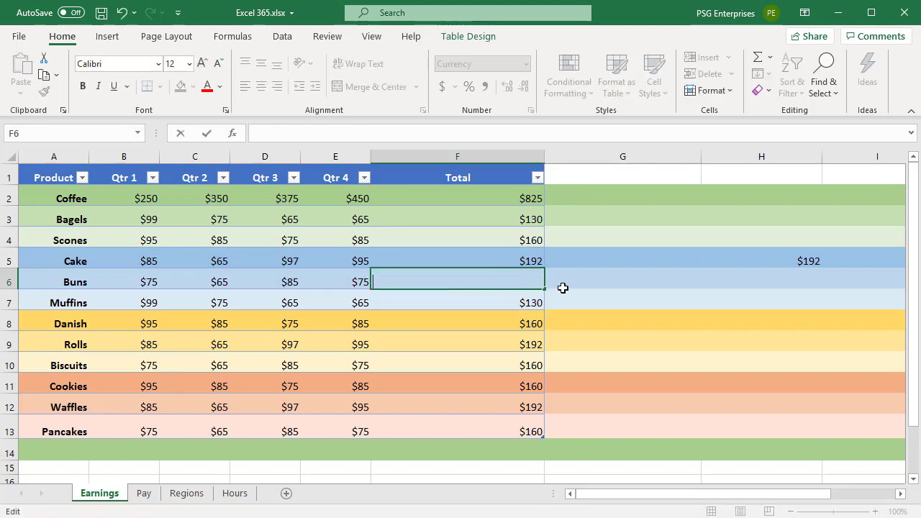
pyautogui.click(561, 286)
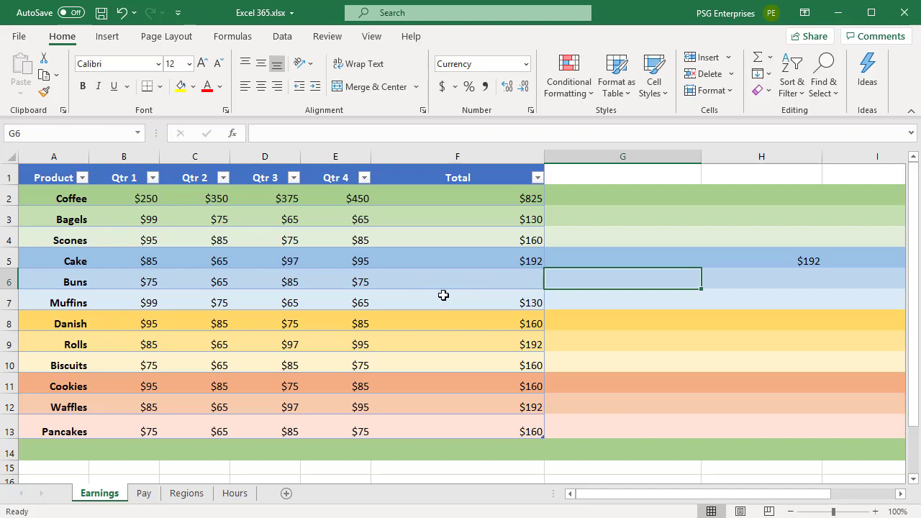
# Add cell H5 to the Coffee total formula in F2 and overwrite all cells in the Total column with that formula.
pyautogui.click(453, 196)
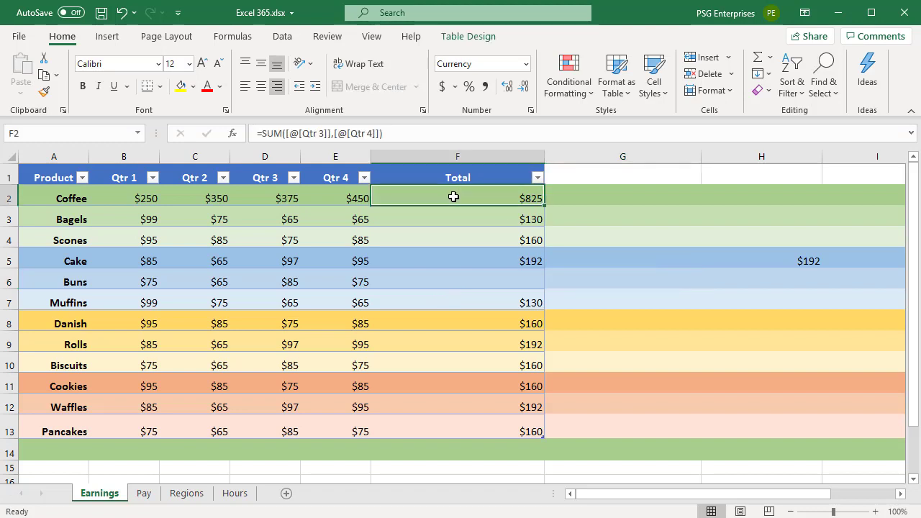
pyautogui.doubleClick(454, 196)
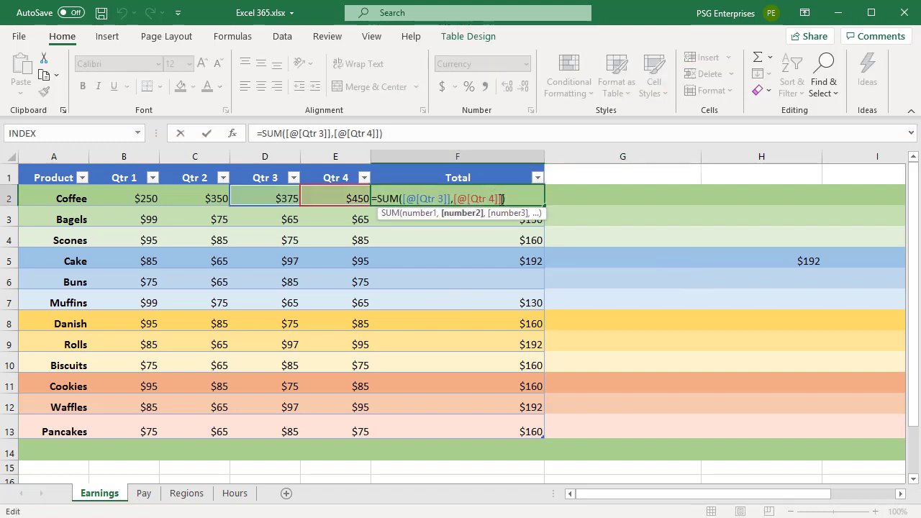
pyautogui.write(',')
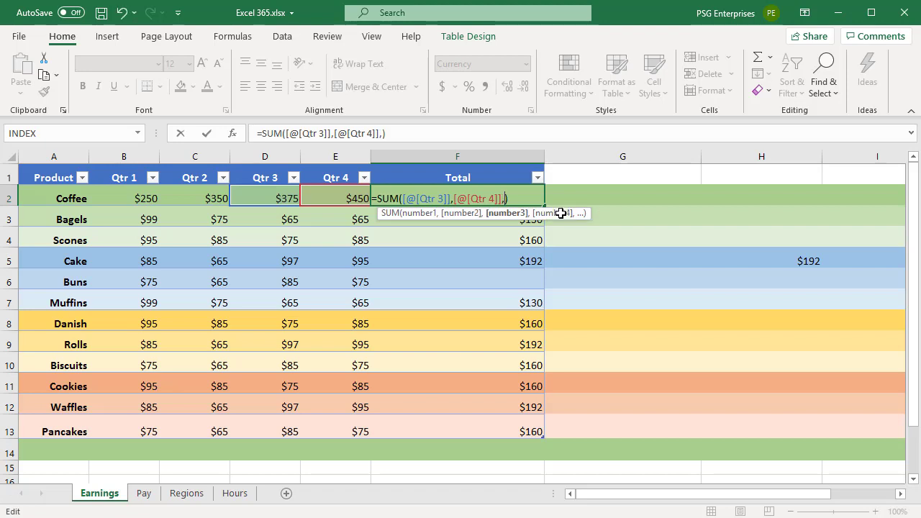
pyautogui.click(776, 262)
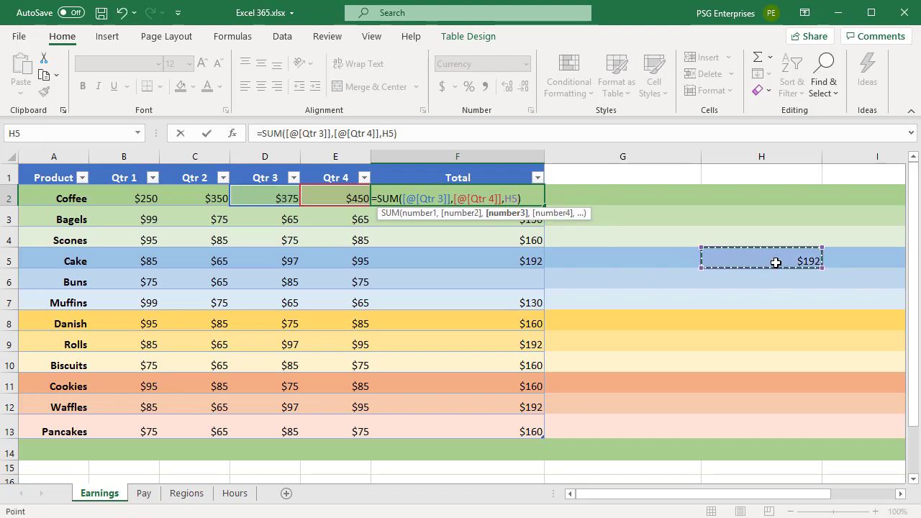
pyautogui.press('Return')
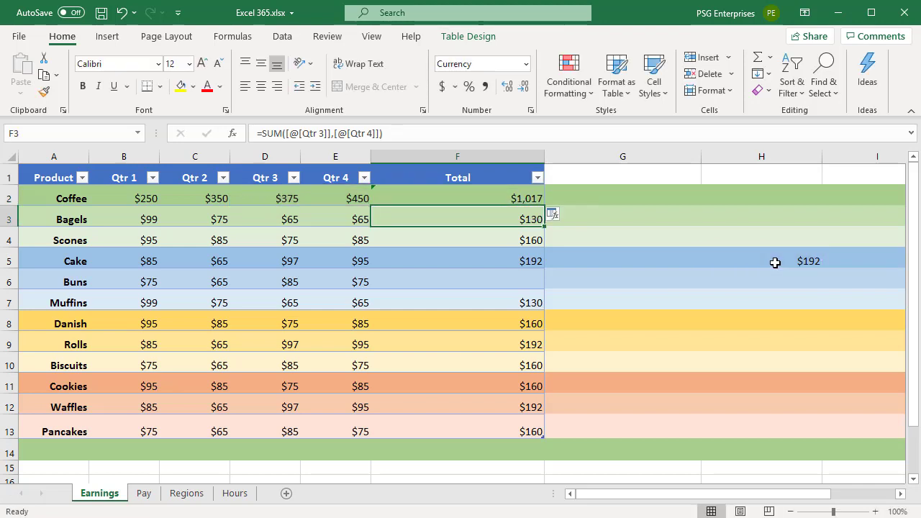
pyautogui.click(555, 215)
pyautogui.click(568, 232)
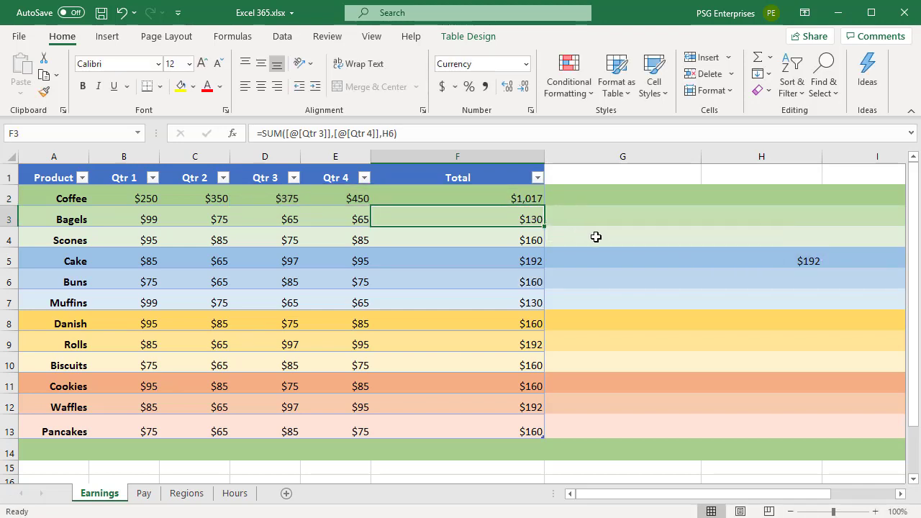
# Delete cell H5 with the cells below shifting up, and undo the deletion.
pyautogui.click(810, 261)
pyautogui.rightClick(762, 267)
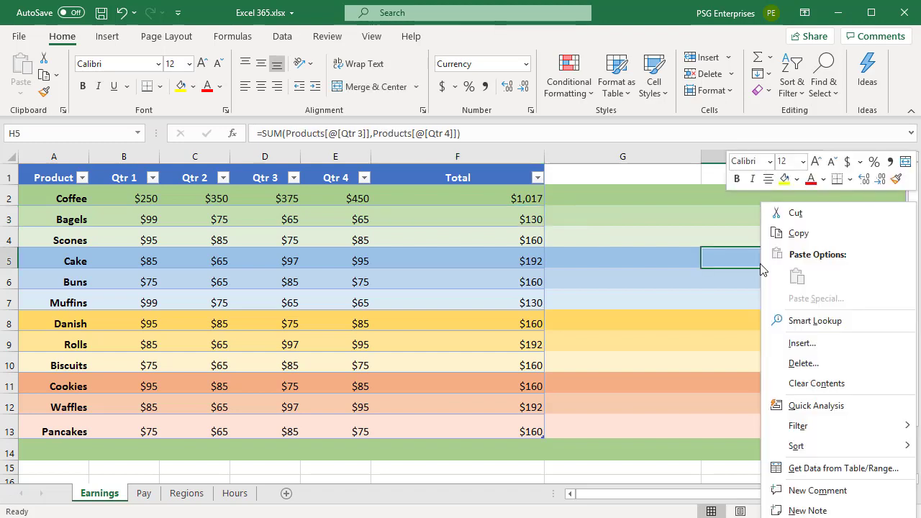
pyautogui.click(798, 365)
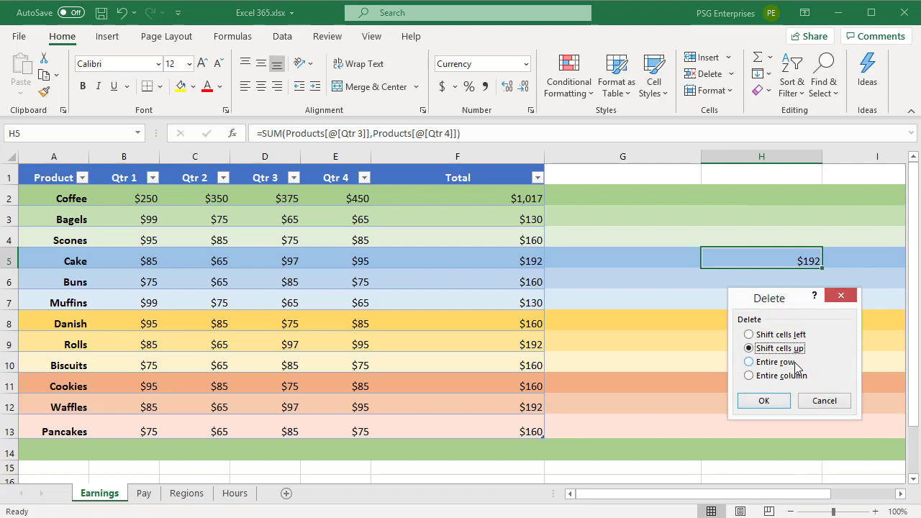
pyautogui.click(764, 401)
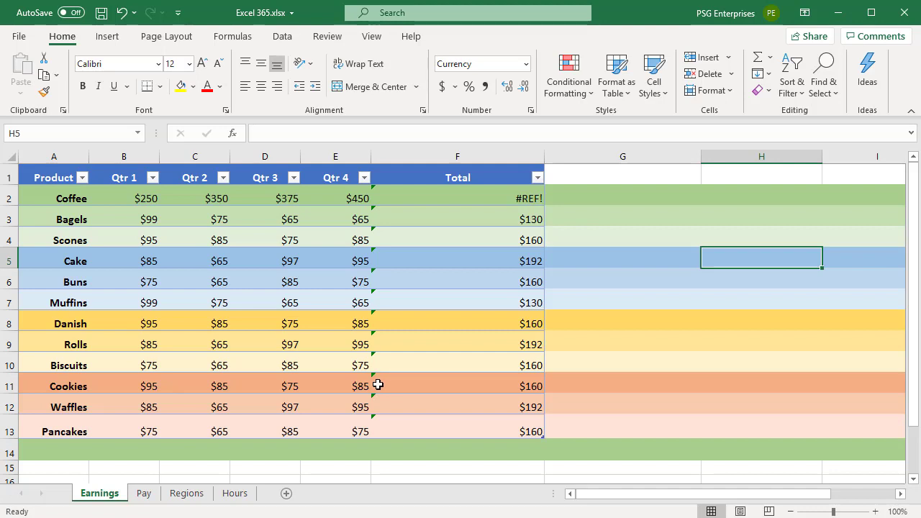
pyautogui.hotkey('ctrl', 'z')
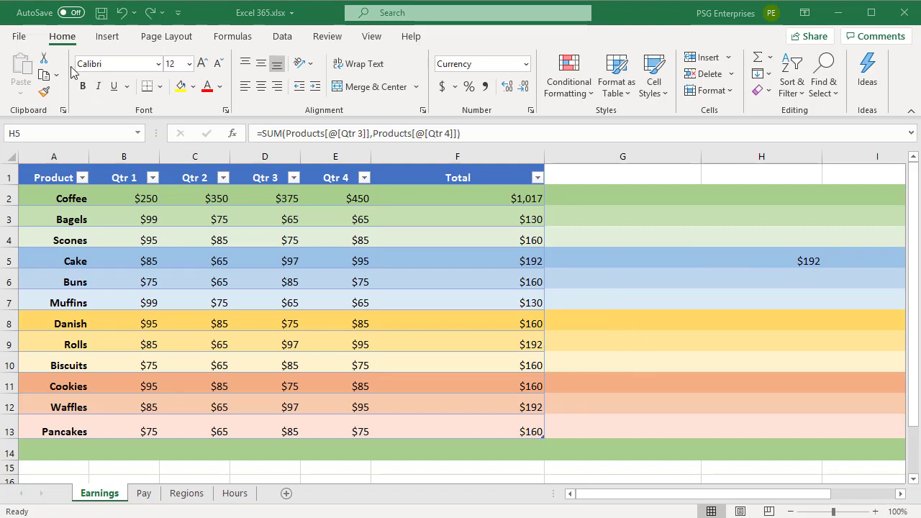
# View the background error checking setting and the error checking rules in the program's formula options, and close the options.
pyautogui.click(25, 43)
pyautogui.click(21, 37)
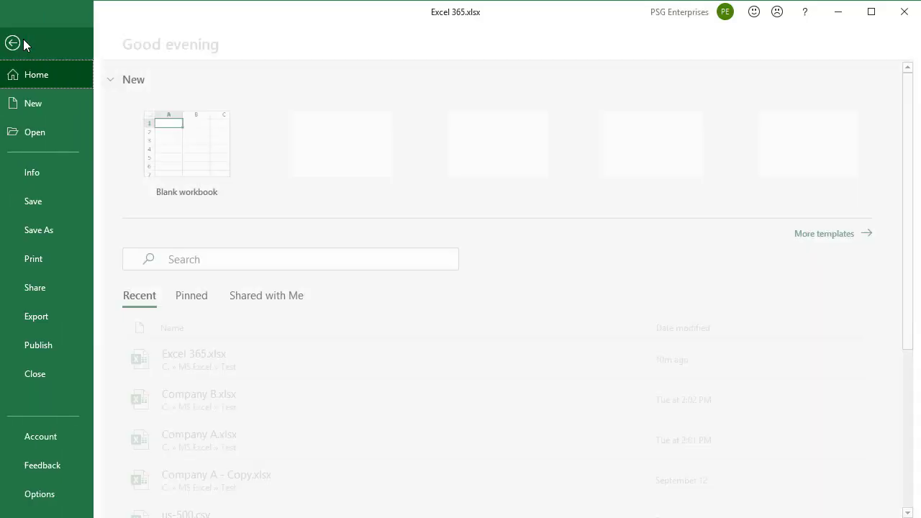
pyautogui.click(43, 495)
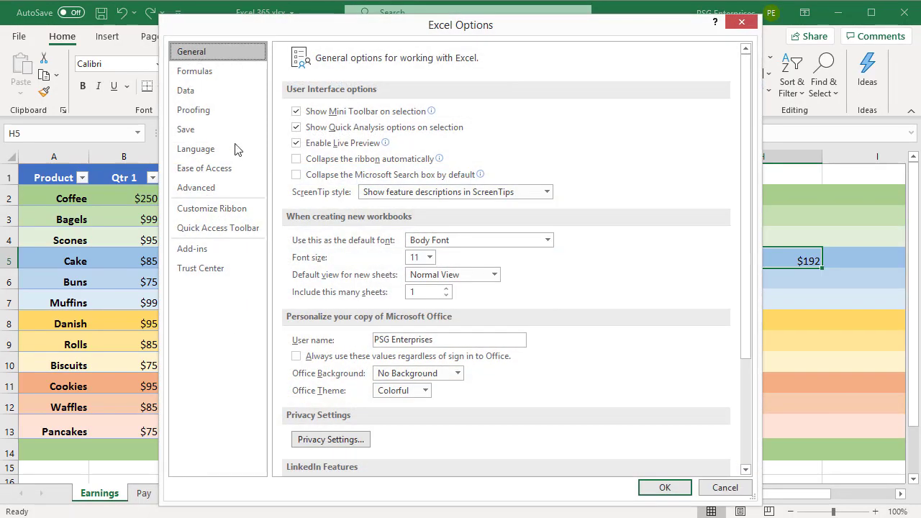
pyautogui.click(206, 75)
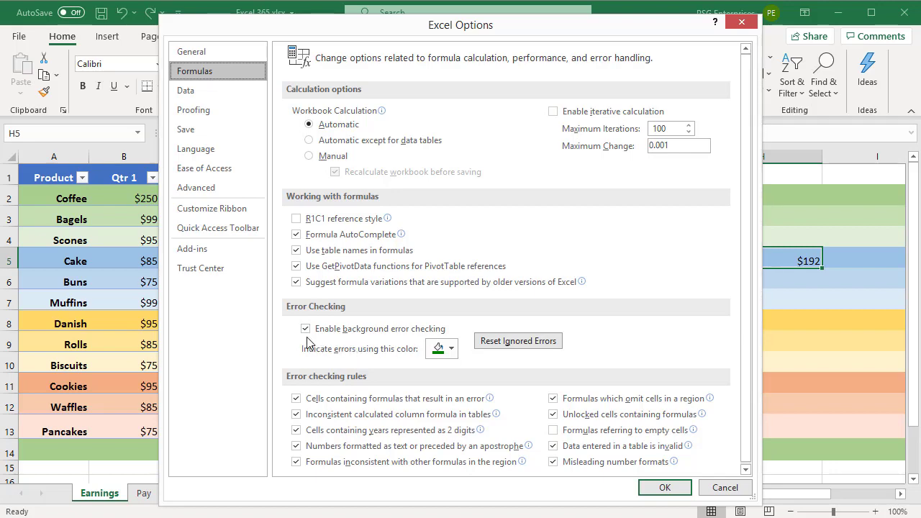
pyautogui.click(653, 489)
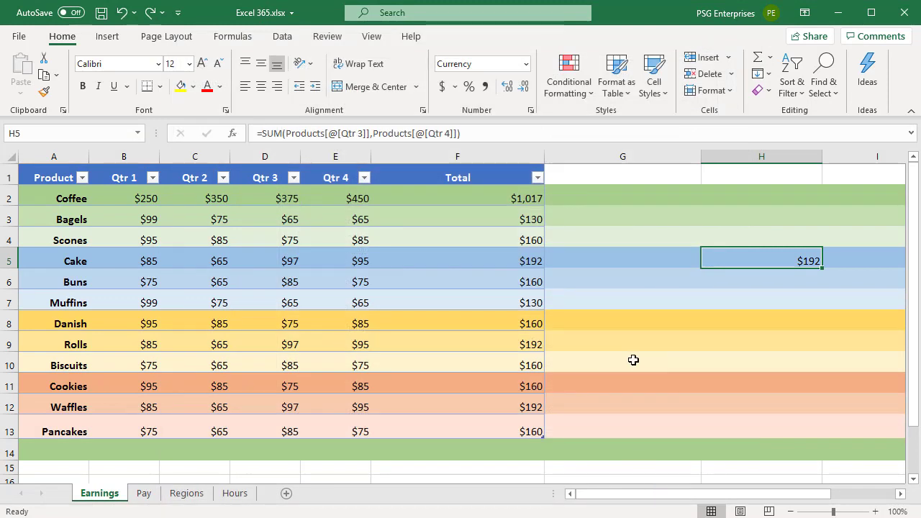